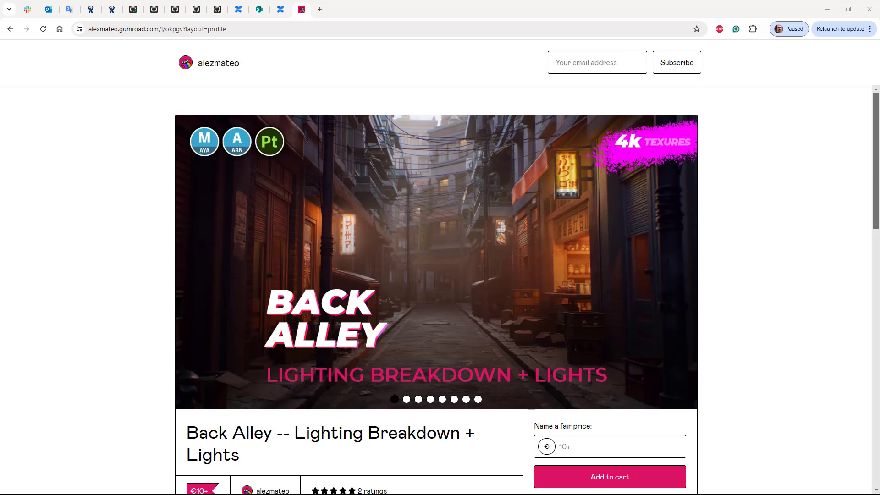
# Page through the Back Alley product images to the final 10€ price slide.
pyautogui.moveTo(589, 268)
pyautogui.click(685, 266)
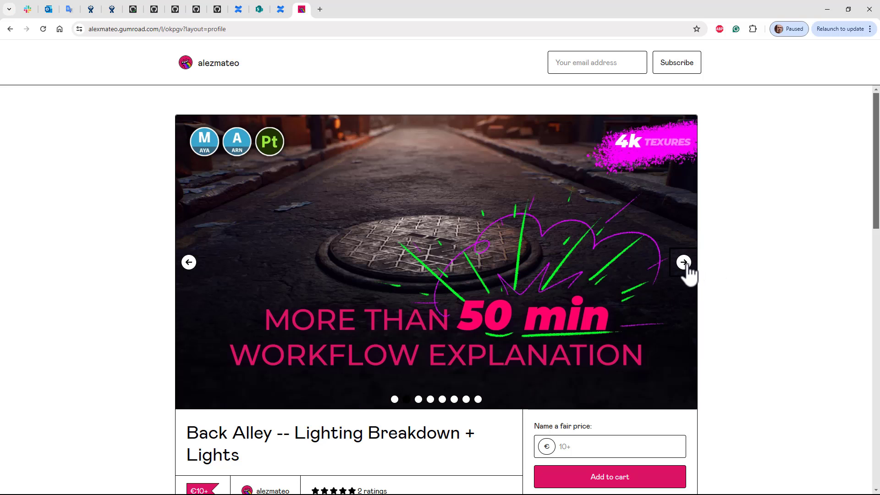
pyautogui.click(685, 266)
pyautogui.click(683, 263)
pyautogui.click(684, 262)
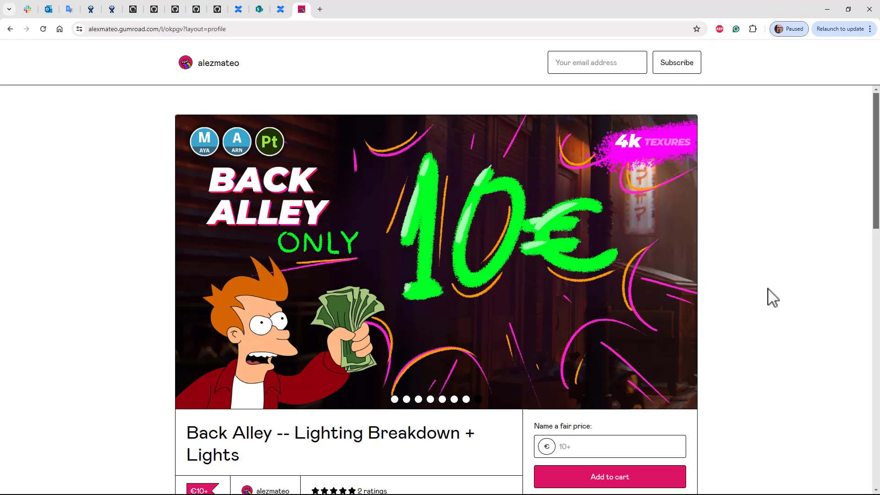
# Switch to Maya and show the Outliner with the LGT light group expanded.
pyautogui.hotkey('alt', 'Tab')
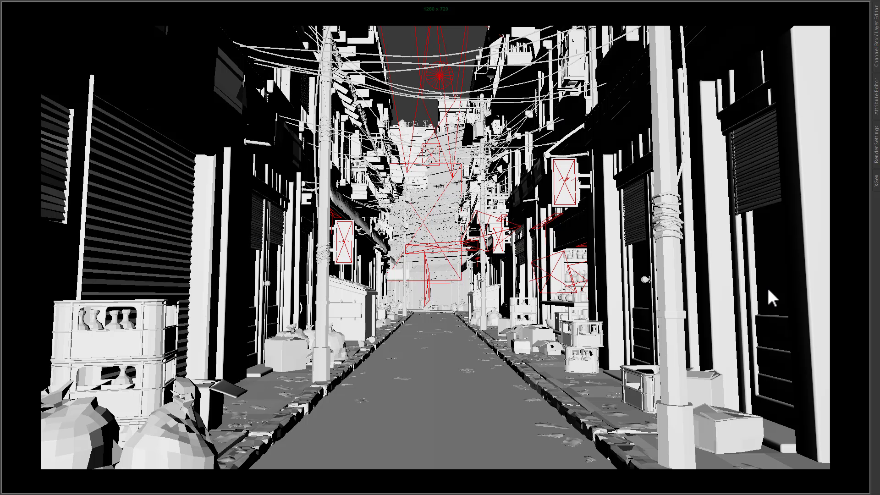
pyautogui.hotkey('shift', 'o')
pyautogui.click(778, 165)
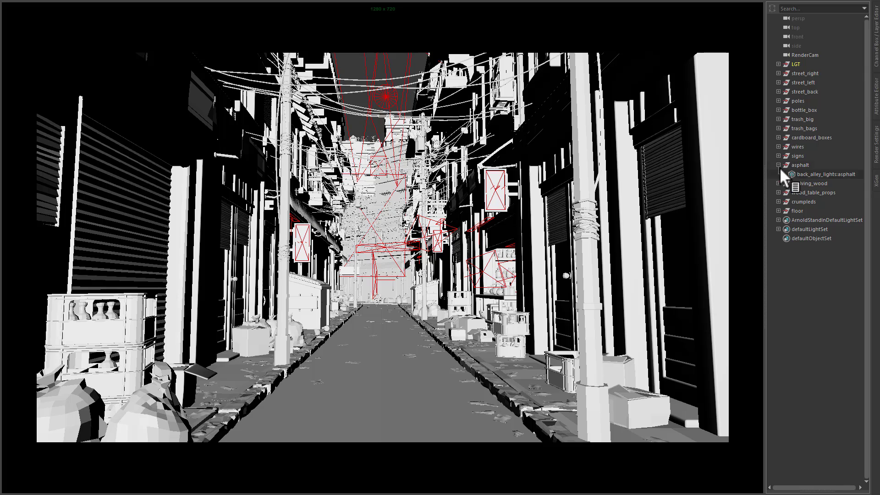
pyautogui.click(778, 165)
pyautogui.click(778, 64)
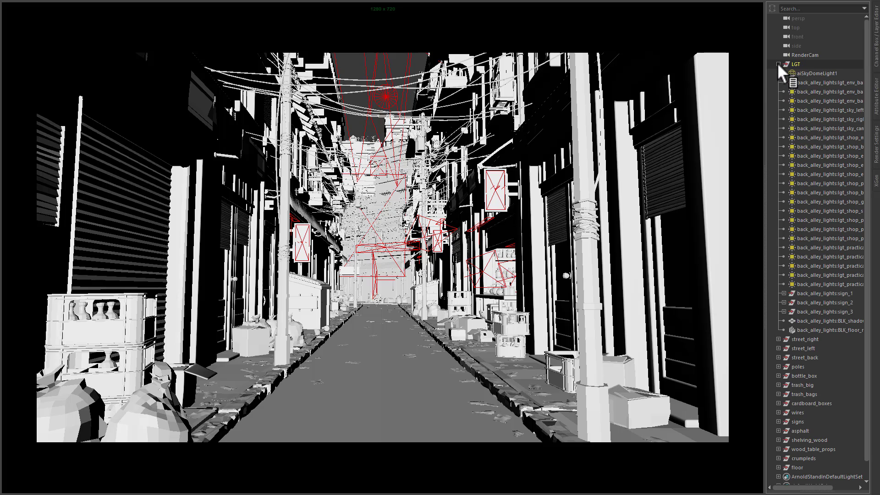
# Hide everything in the viewport, then show only the lights and check their wireframes.
pyautogui.press('space')
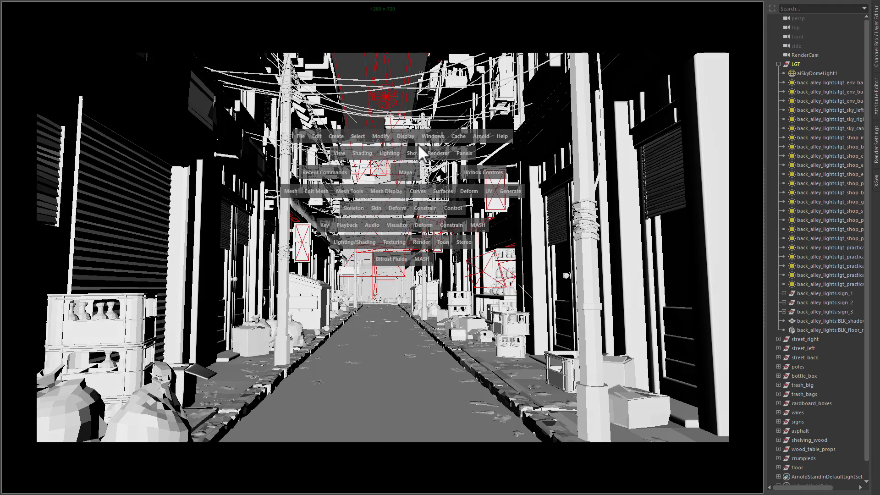
pyautogui.click(409, 153)
pyautogui.click(437, 224)
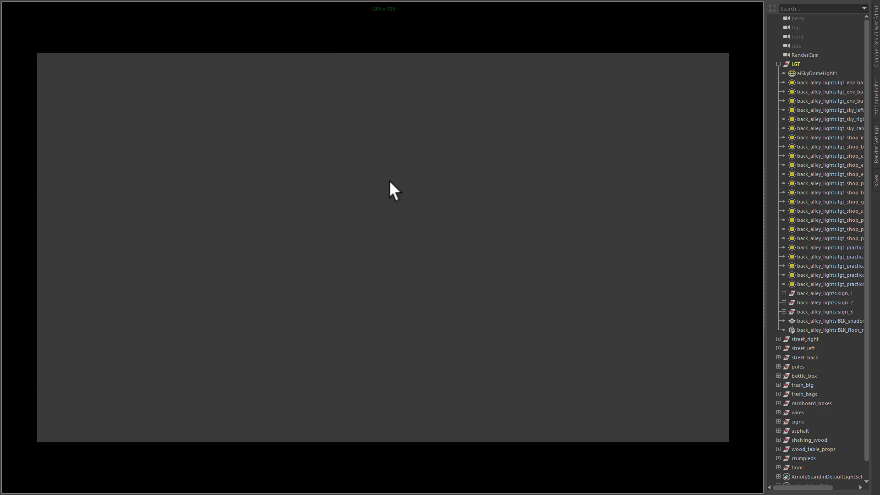
pyautogui.press('space')
pyautogui.click(397, 161)
pyautogui.moveTo(424, 201)
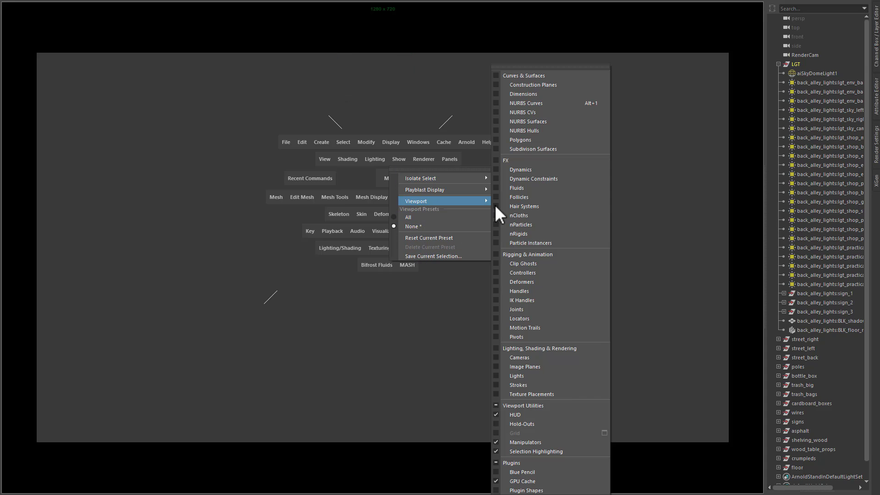
pyautogui.click(553, 373)
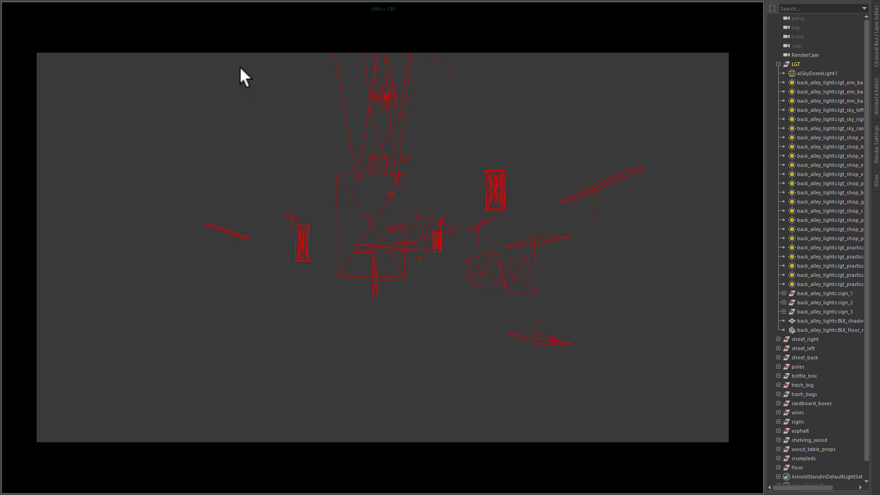
pyautogui.moveTo(183, 55); pyautogui.dragTo(554, 371)
pyautogui.click(654, 269)
# Confirm lgt_shop_bounce_exterior belongs to the shop1_exterior light group in its attributes.
pyautogui.click(797, 192)
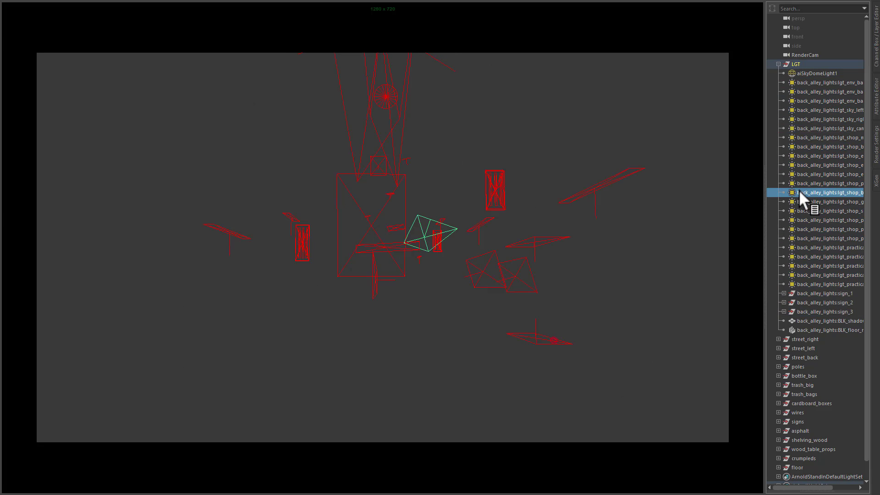
pyautogui.hotkey('ctrl', 'a')
pyautogui.click(786, 334)
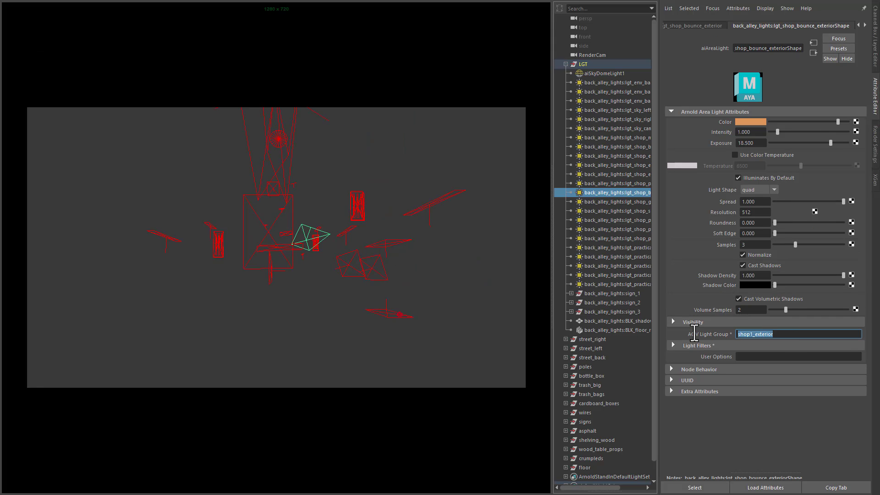
pyautogui.click(622, 220)
# Review the AOVs in Render Settings and maximize the Arnold RenderView window.
pyautogui.click(462, 132)
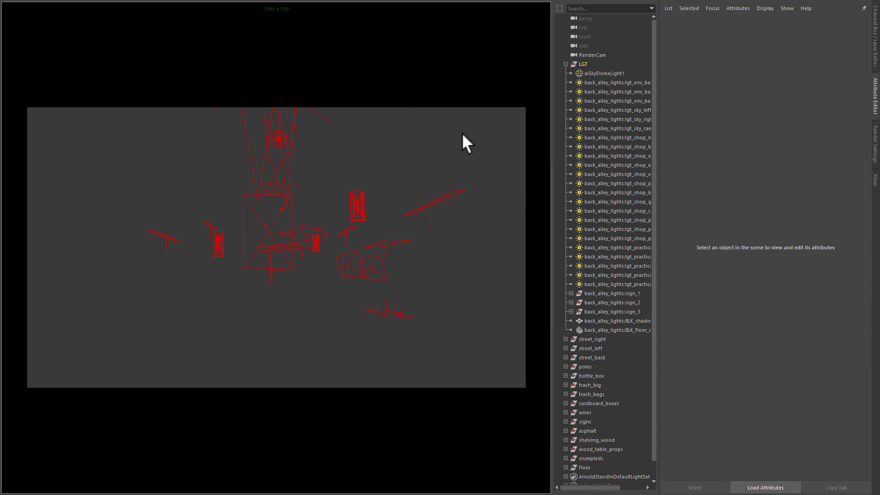
pyautogui.click(750, 43)
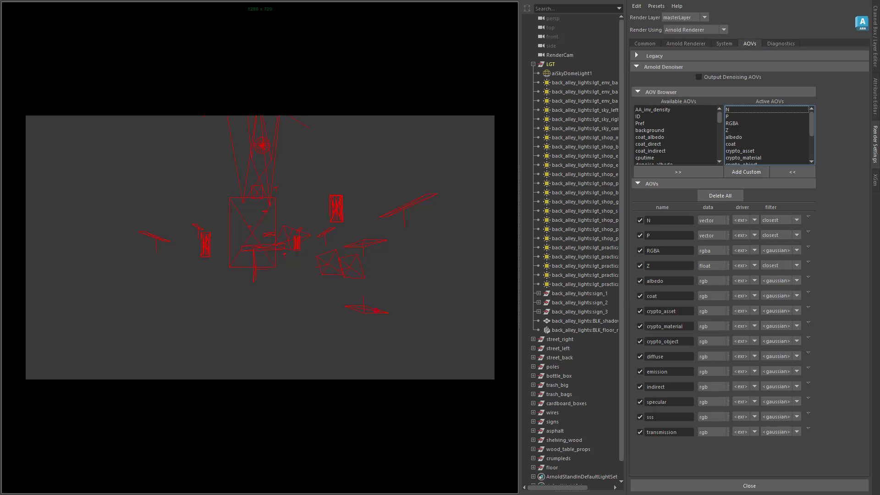
pyautogui.moveTo(879, 48); pyautogui.dragTo(380, 18)
pyautogui.click(35, 30)
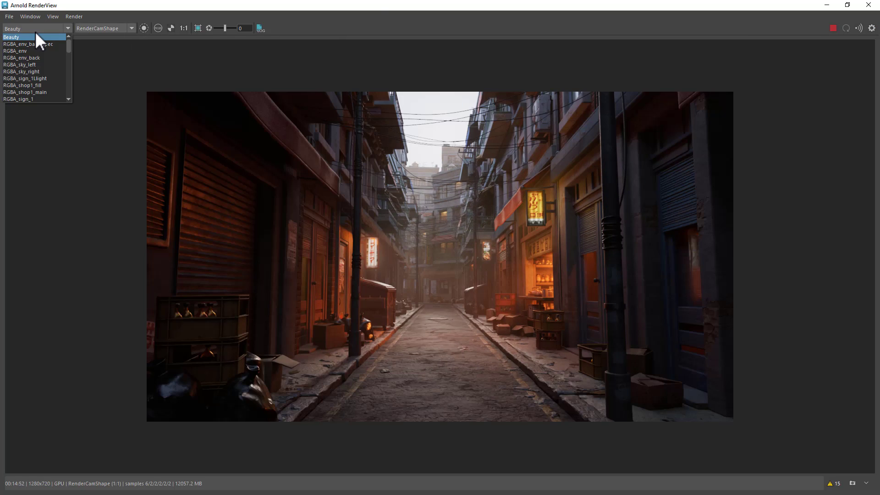
pyautogui.moveTo(68, 45); pyautogui.dragTo(62, 37)
pyautogui.click(61, 37)
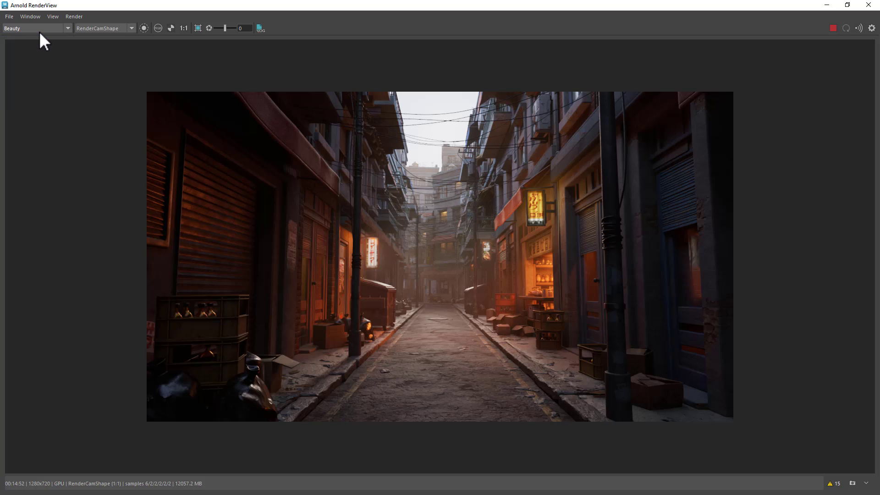
pyautogui.scroll(-3, 40, 31)
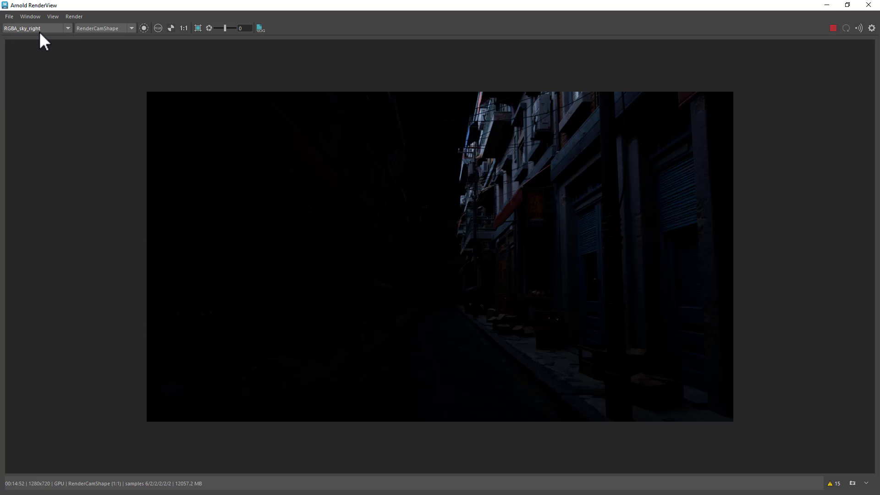
pyautogui.scroll(-4, 39, 31)
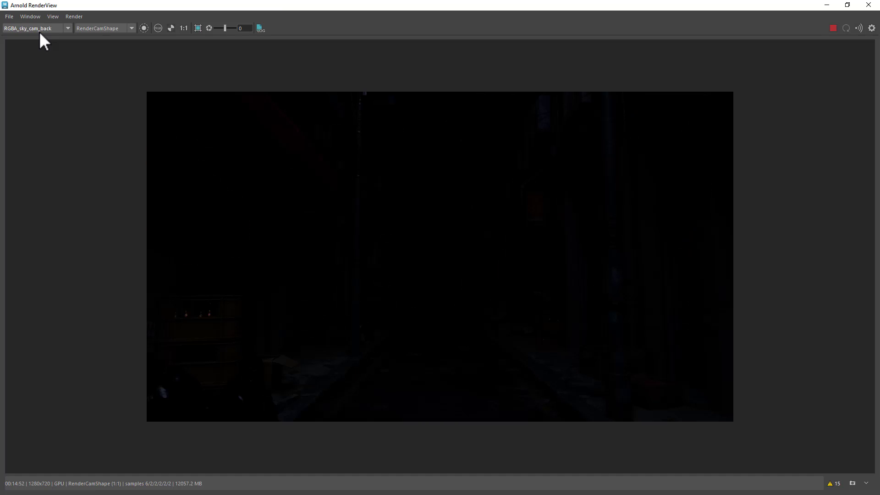
pyautogui.scroll(-4, 39, 32)
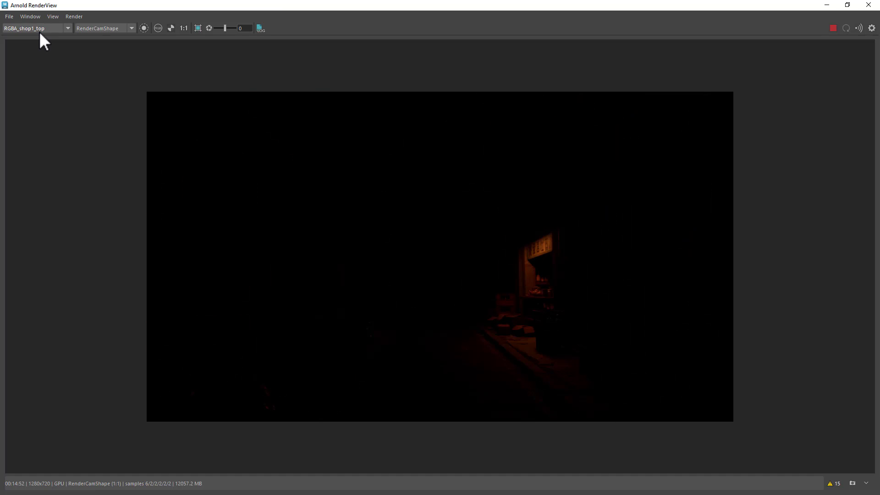
pyautogui.scroll(-2, 39, 31)
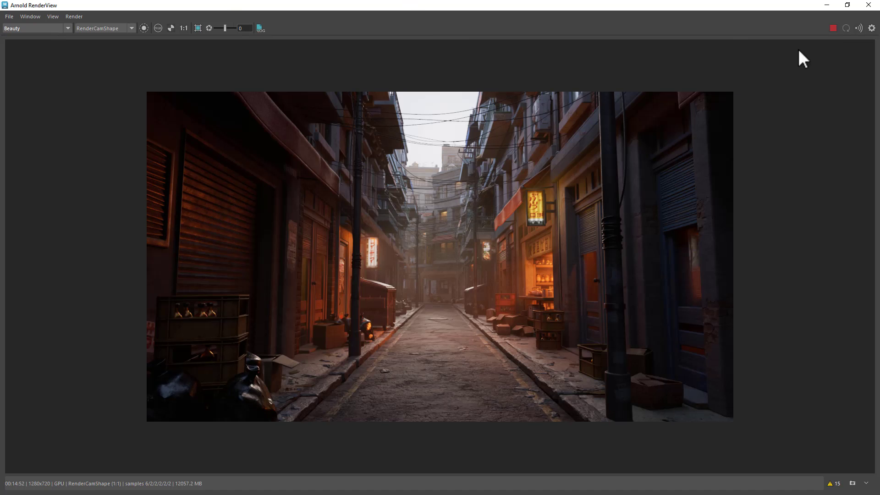
# Add a Light Mixer imager in the Post panel and widen it to list all light groups.
pyautogui.click(871, 29)
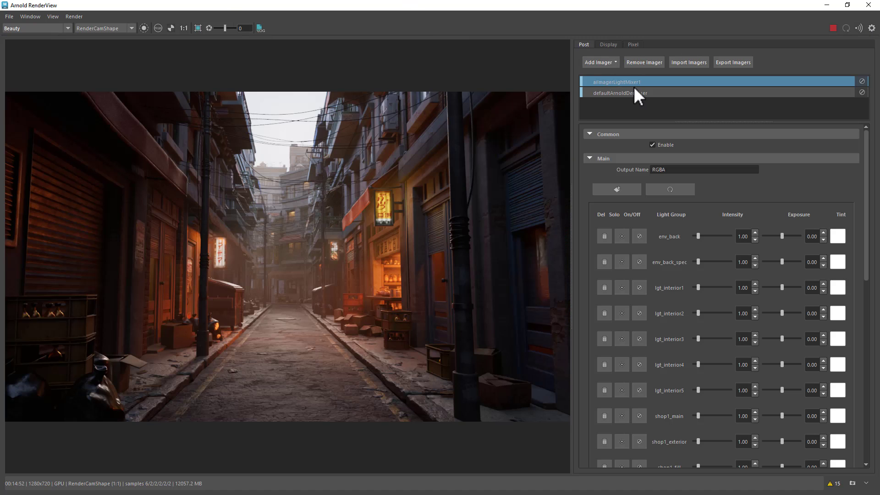
pyautogui.click(609, 65)
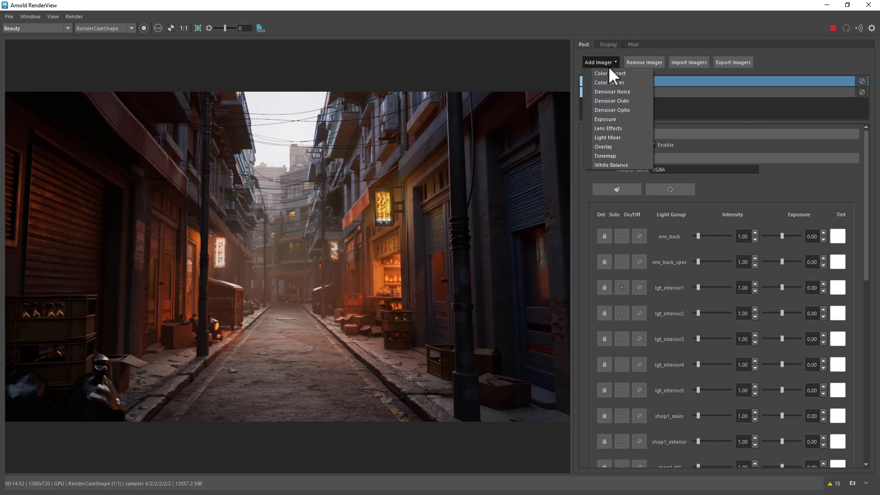
pyautogui.click(620, 137)
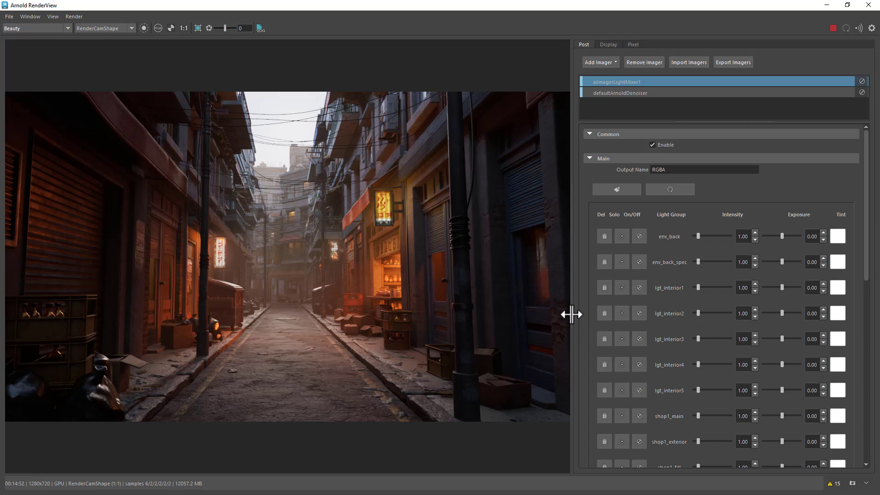
pyautogui.moveTo(571, 314); pyautogui.dragTo(565, 314)
pyautogui.click(575, 293)
pyautogui.scroll(-10, 575, 292)
pyautogui.scroll(10, 576, 292)
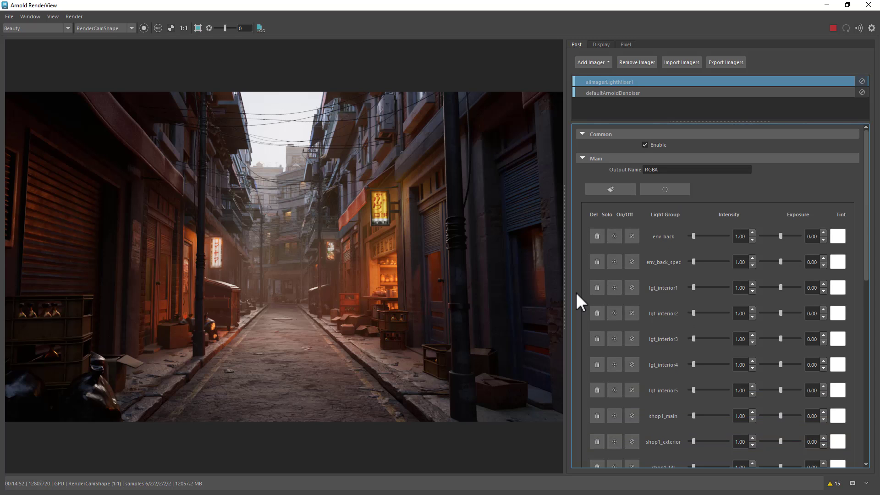
# Save the default render as Snapshot_01, then briefly mute and restore the env group.
pyautogui.click(852, 483)
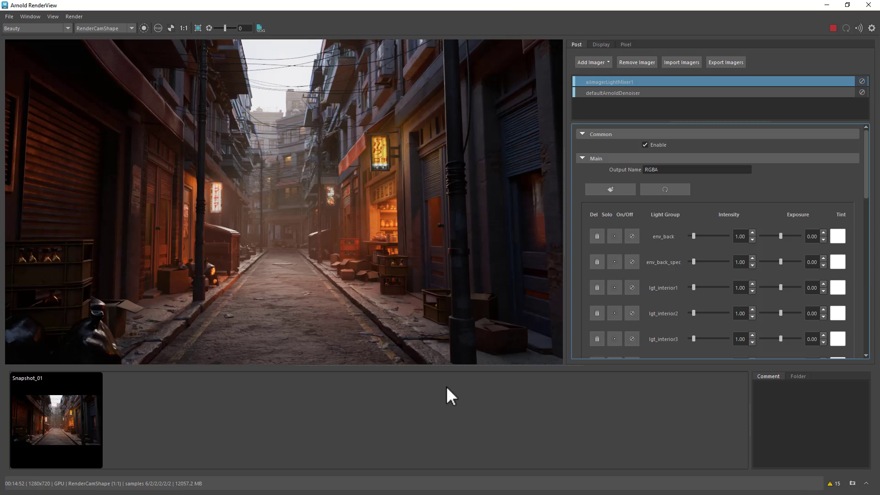
pyautogui.moveTo(438, 367); pyautogui.dragTo(436, 428)
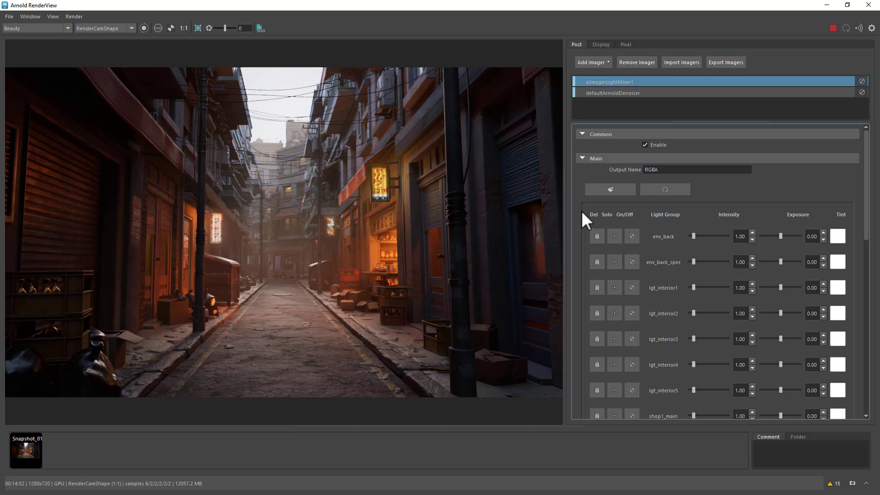
pyautogui.scroll(-10, 581, 216)
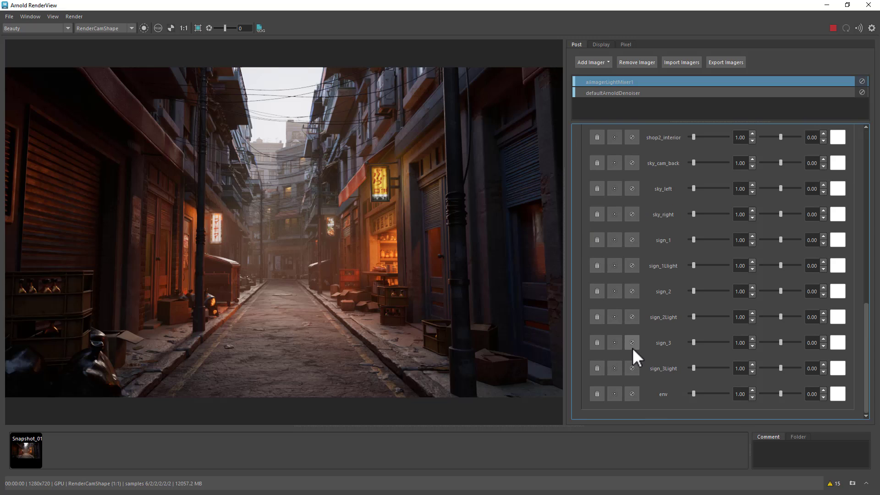
pyautogui.click(635, 395)
pyautogui.click(635, 395)
# Tint the env light group blue at hue 202.8.
pyautogui.click(836, 392)
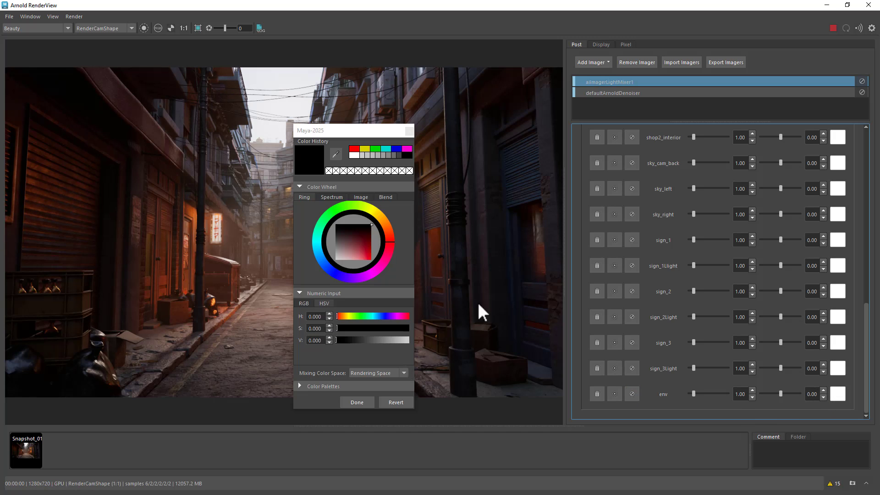
pyautogui.click(387, 148)
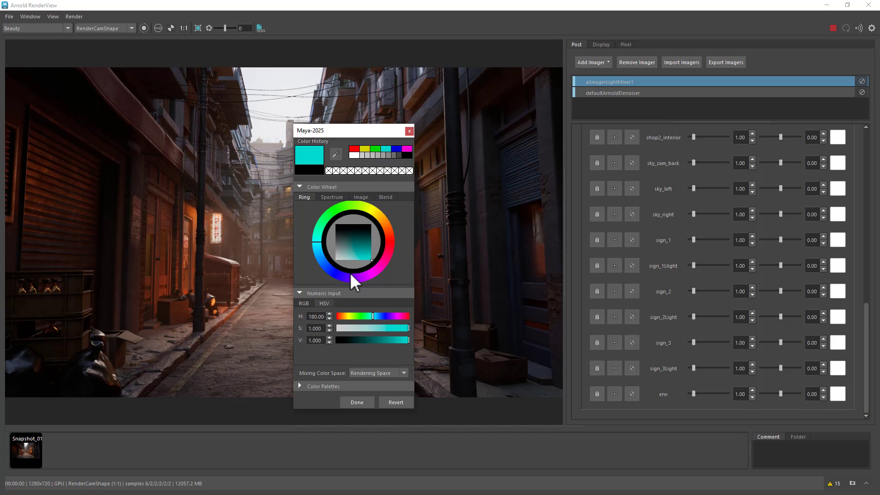
pyautogui.click(323, 258)
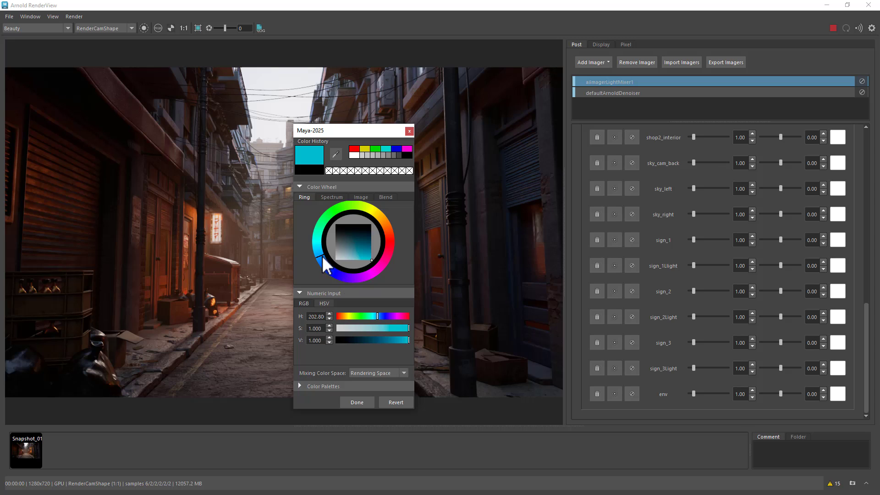
pyautogui.click(353, 403)
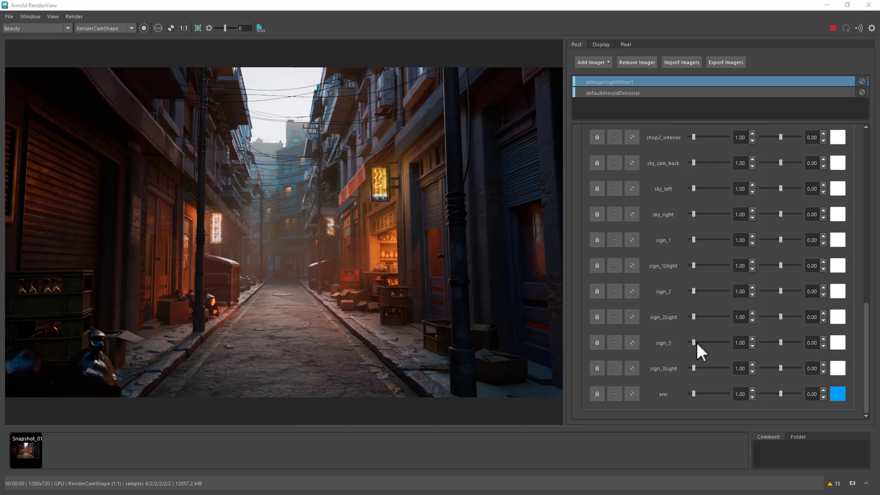
# Save the blue-tinted look as Snapshot_02 and reset the Light Mixer to defaults.
pyautogui.click(852, 483)
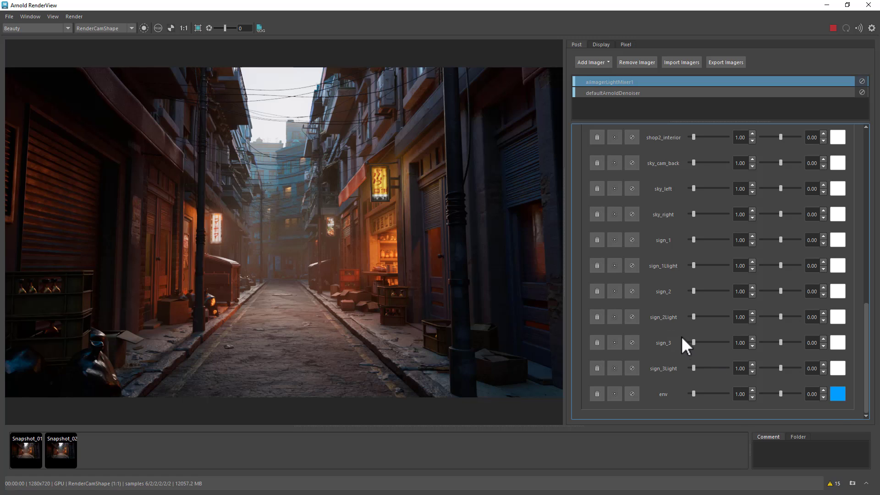
pyautogui.scroll(10, 680, 336)
pyautogui.click(673, 188)
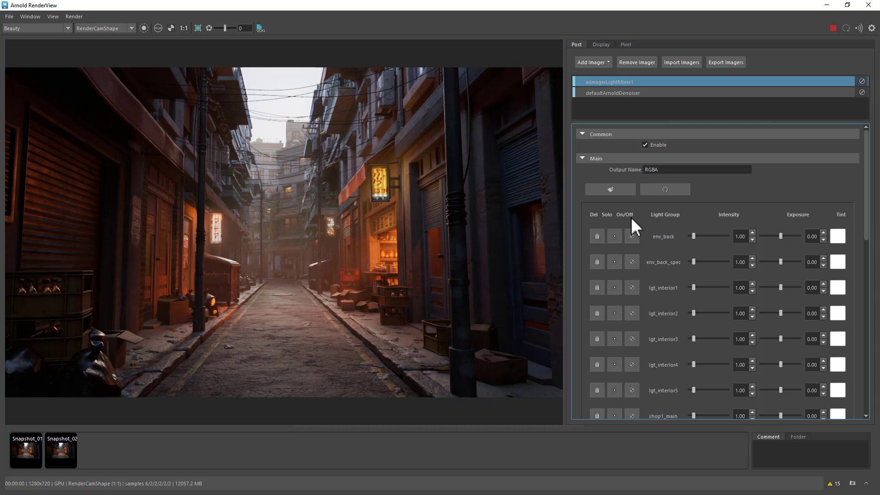
# Solo the lgt_interior groups plus shop1_exterior, shop1_fill, shop3_top, shop4_top and shop1_top.
pyautogui.click(612, 283)
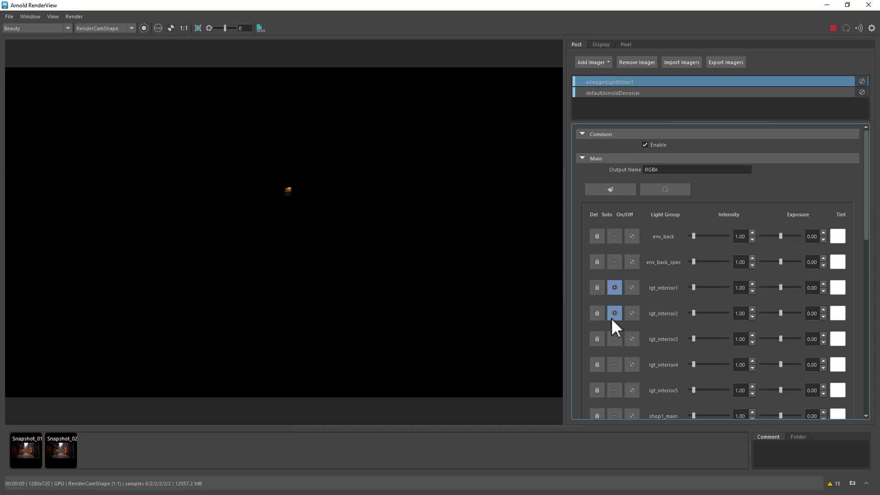
pyautogui.click(612, 338)
pyautogui.click(614, 364)
pyautogui.click(614, 390)
pyautogui.scroll(-3, 617, 389)
pyautogui.click(616, 304)
pyautogui.click(617, 330)
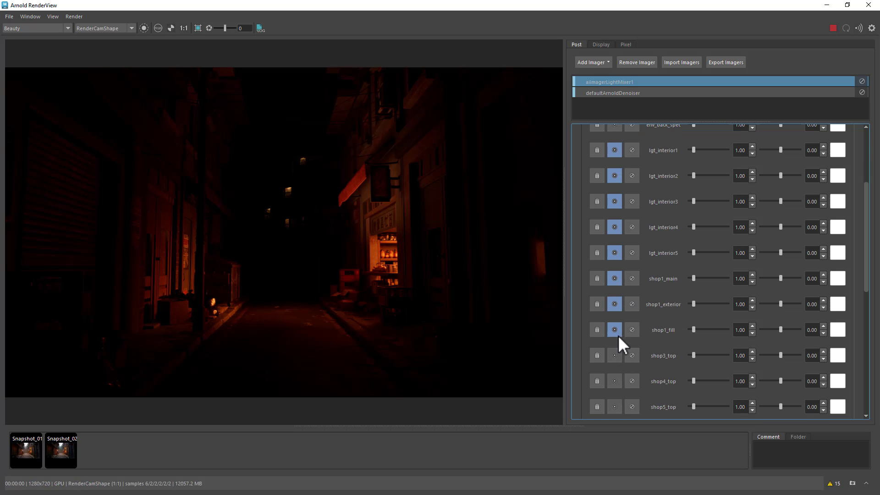
pyautogui.click(617, 356)
pyautogui.click(617, 381)
pyautogui.scroll(-3, 618, 382)
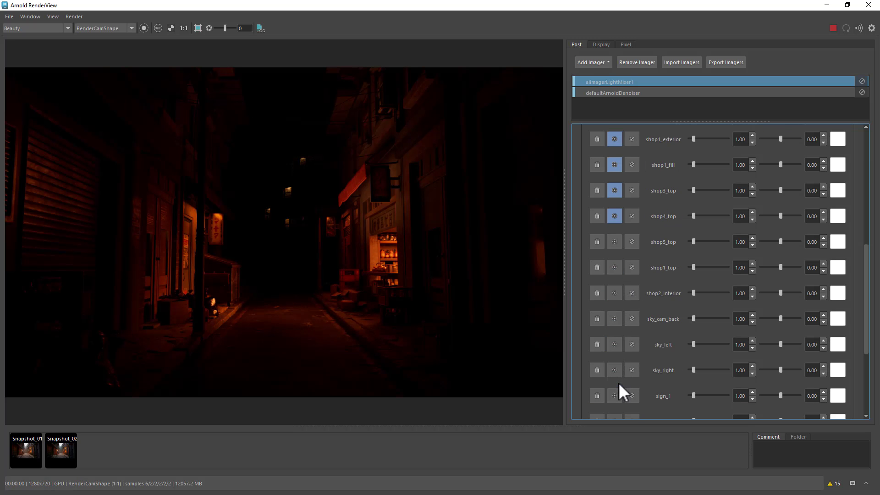
pyautogui.click(615, 268)
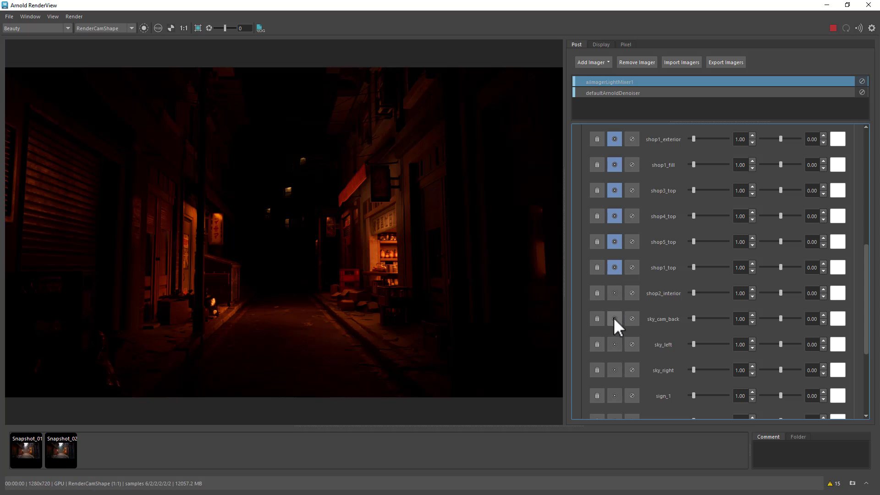
# Add sign_3Light, sign_3, sign_2Light and sign_2 to the solo and save Snapshot_03.
pyautogui.scroll(-3, 649, 333)
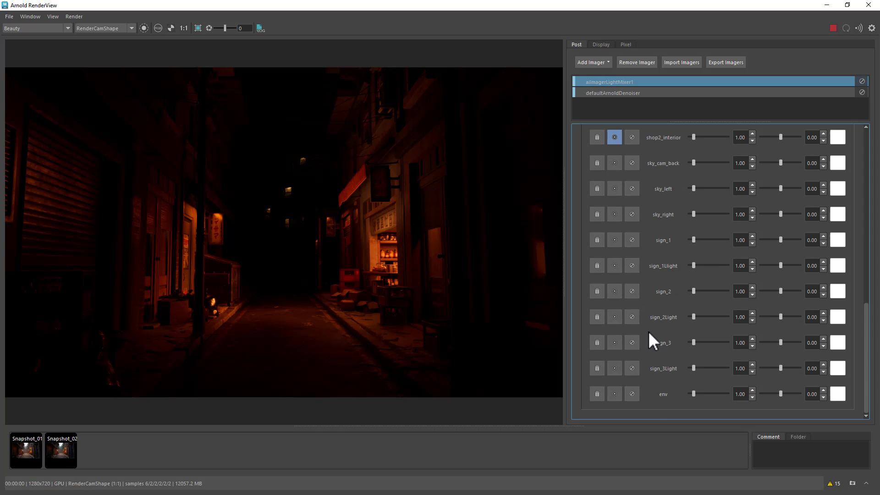
pyautogui.click(615, 368)
pyautogui.click(614, 342)
pyautogui.click(614, 316)
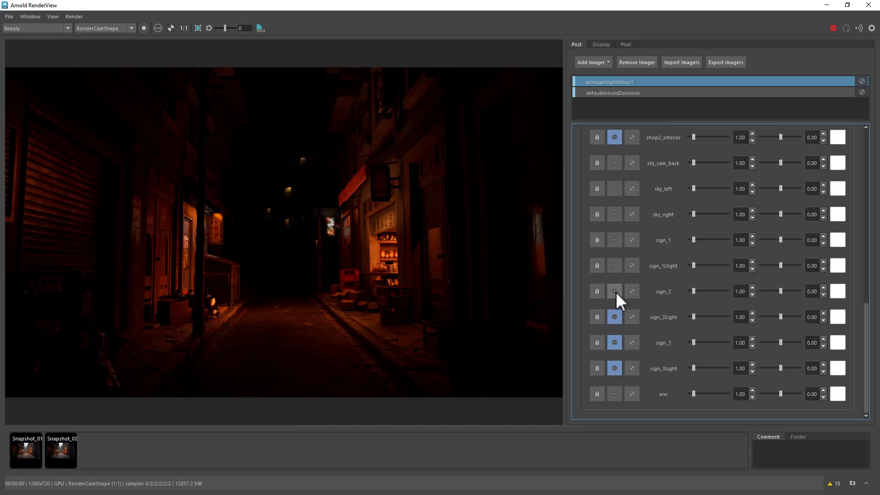
pyautogui.click(615, 292)
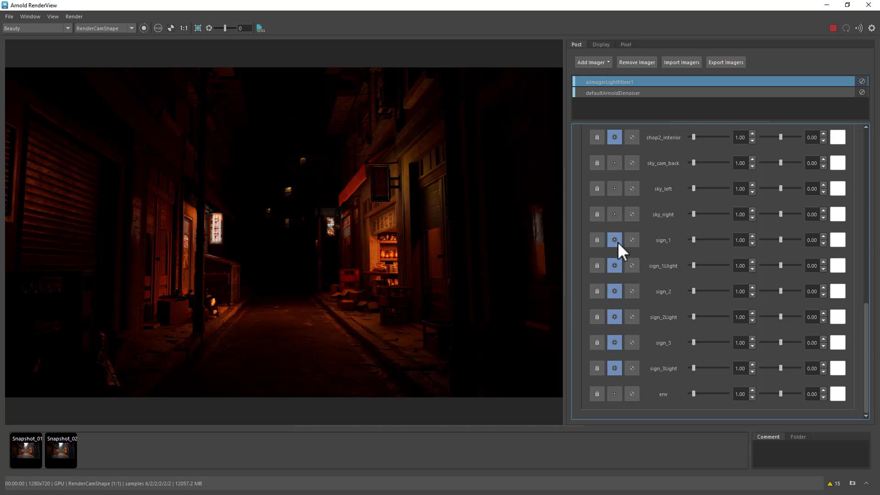
pyautogui.click(852, 482)
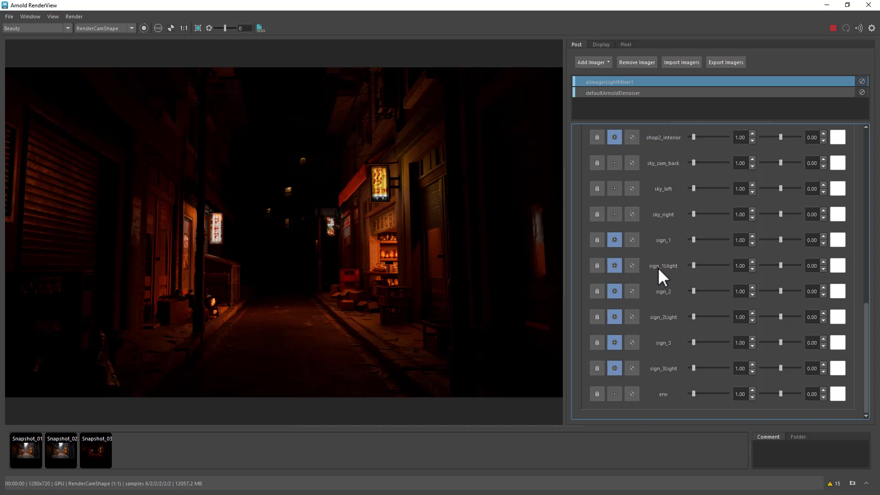
# Clear all solos, then solo lgt_interior1, lgt_interior2, lgt_interior4 and lgt_interior5.
pyautogui.scroll(10, 658, 268)
pyautogui.click(665, 189)
pyautogui.scroll(-3, 860, 219)
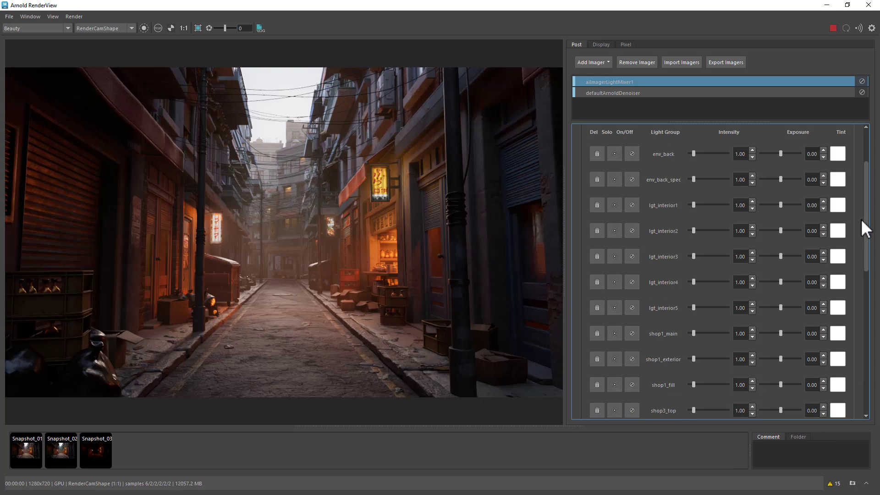
pyautogui.click(613, 205)
pyautogui.click(615, 231)
pyautogui.click(614, 282)
pyautogui.click(616, 306)
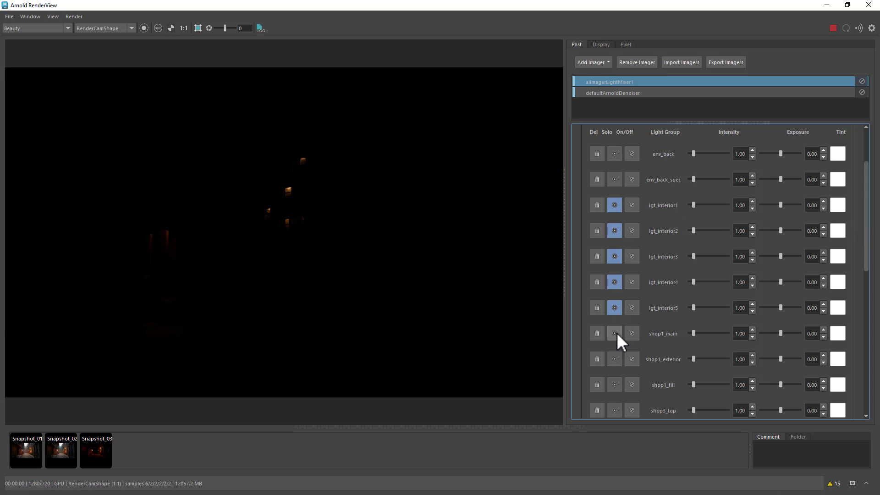
# Add shop1_main, shop1_exterior, shop3_top, shop4_top and shop1_top to the solo, saving Snapshot_04.
pyautogui.click(614, 333)
pyautogui.click(614, 358)
pyautogui.scroll(-3, 615, 359)
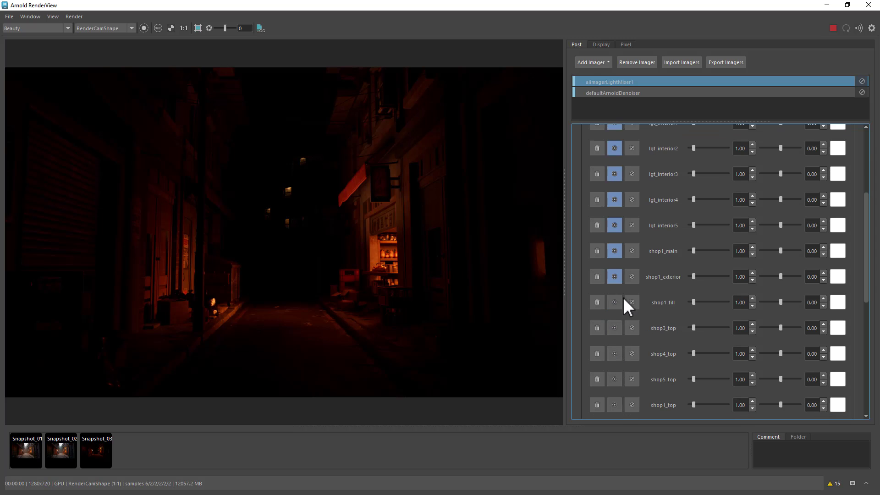
pyautogui.click(614, 328)
pyautogui.click(614, 354)
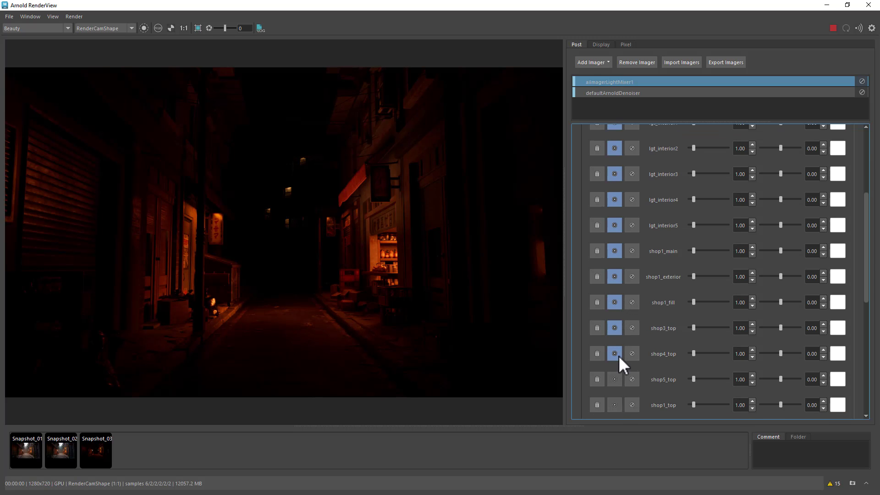
pyautogui.click(614, 400)
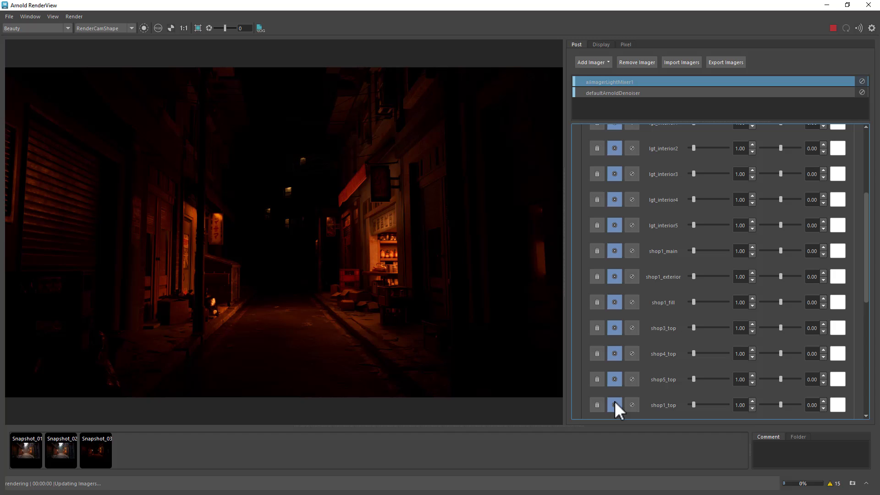
pyautogui.click(852, 484)
# Add sign_2 and sign_2Light to the soloed groups.
pyautogui.scroll(-5, 679, 246)
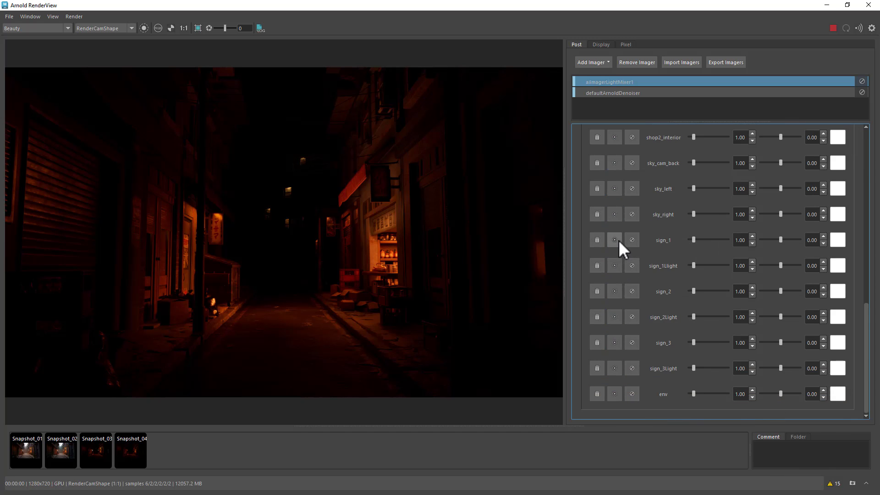
pyautogui.click(613, 294)
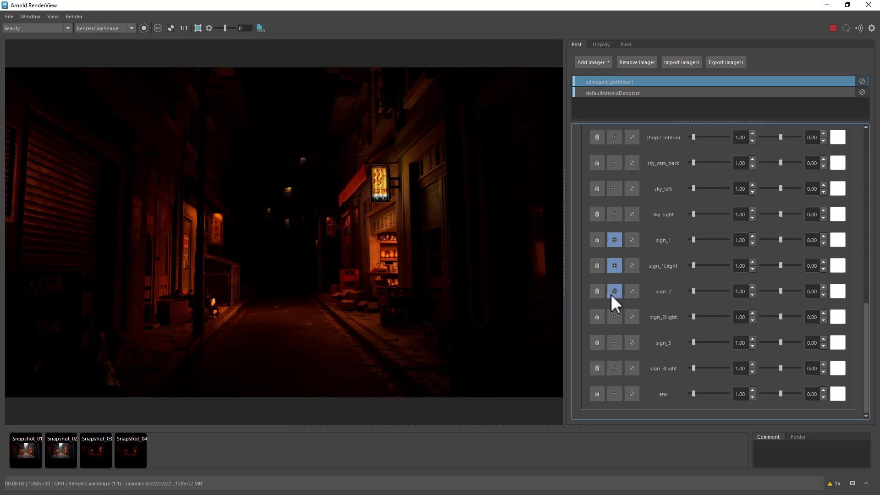
pyautogui.click(613, 316)
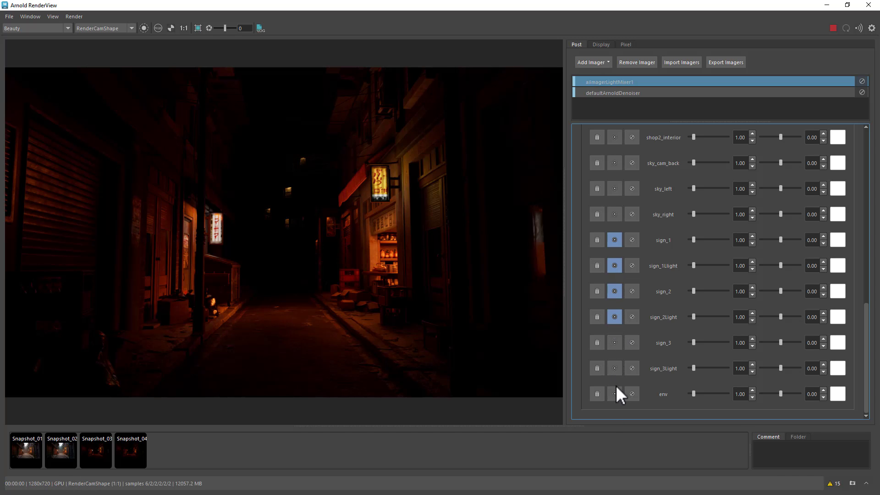
# Solo sign_3, give sign_1 exposure 2.93 and an olive-yellow tint, and save Snapshot_05.
pyautogui.click(614, 343)
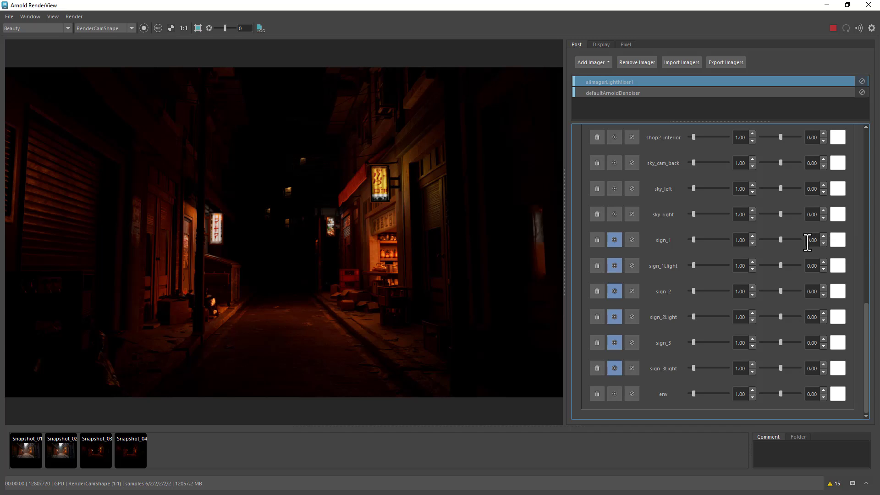
pyautogui.moveTo(786, 237); pyautogui.dragTo(792, 238)
pyautogui.click(836, 240)
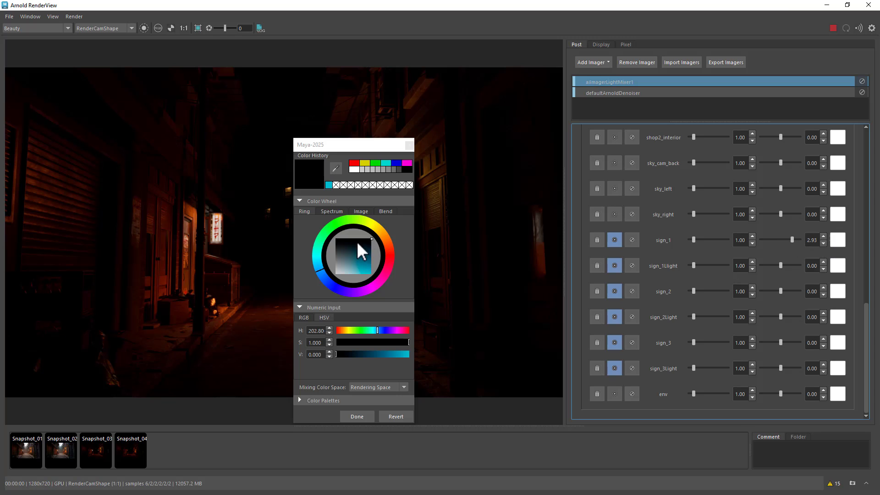
pyautogui.click(378, 226)
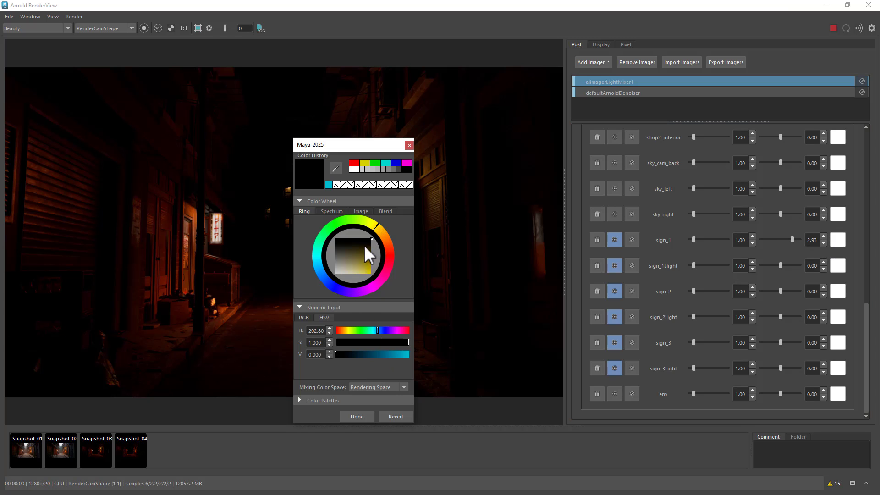
pyautogui.click(363, 265)
pyautogui.click(356, 417)
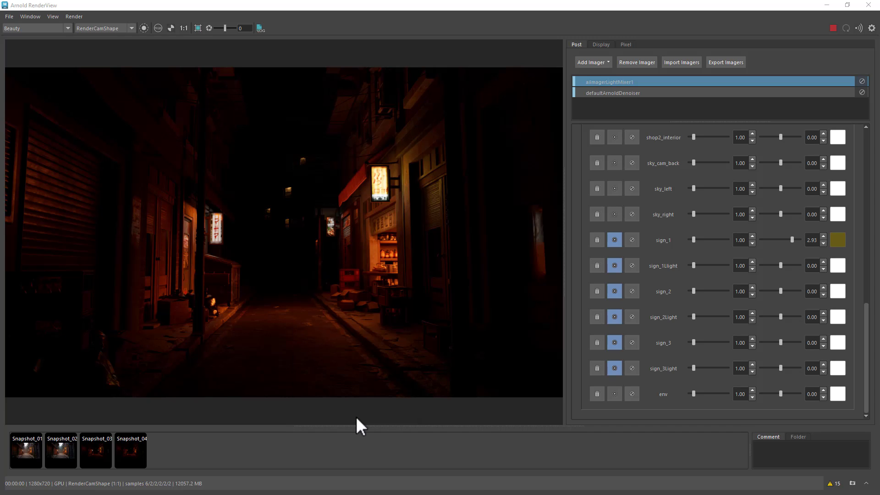
pyautogui.click(852, 483)
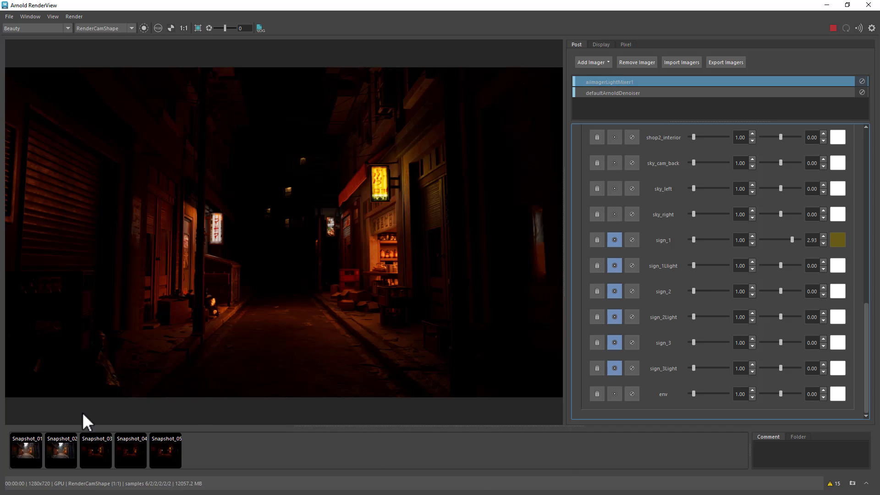
# Flip through Snapshot_01 to Snapshot_04, ending back on the Snapshot_01 daytime render.
pyautogui.click(21, 447)
pyautogui.click(53, 452)
pyautogui.click(93, 456)
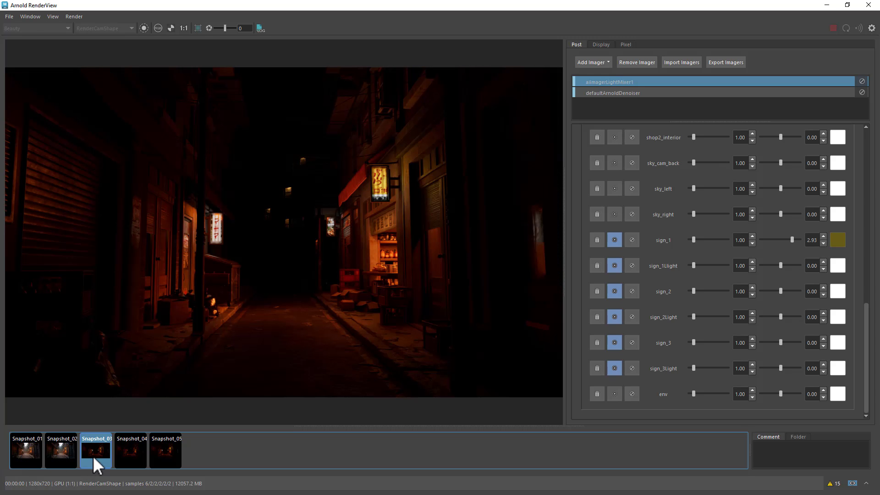
pyautogui.click(137, 451)
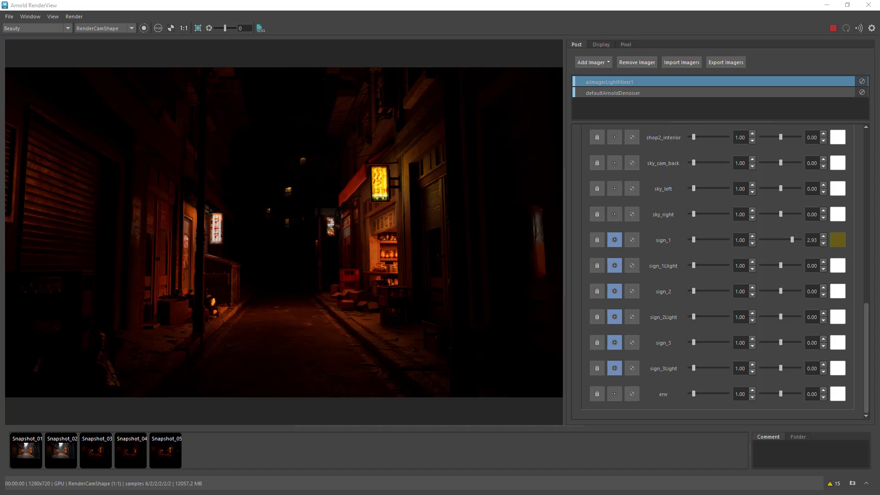
pyautogui.click(26, 446)
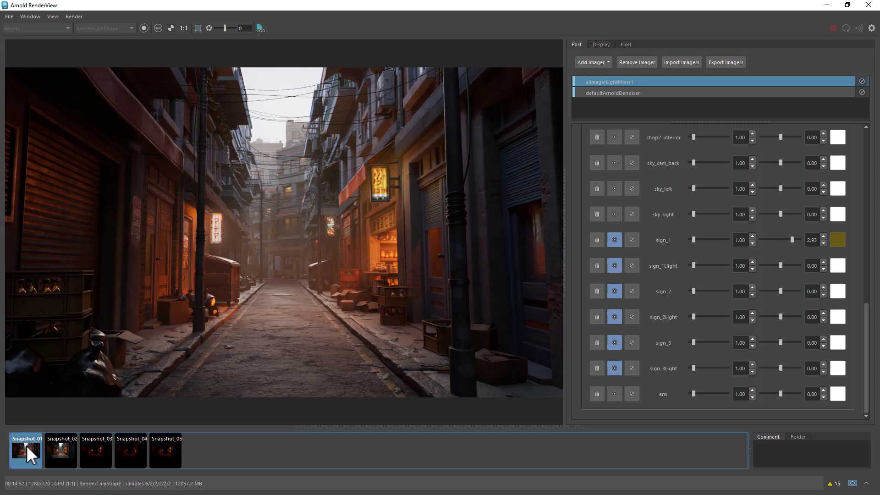